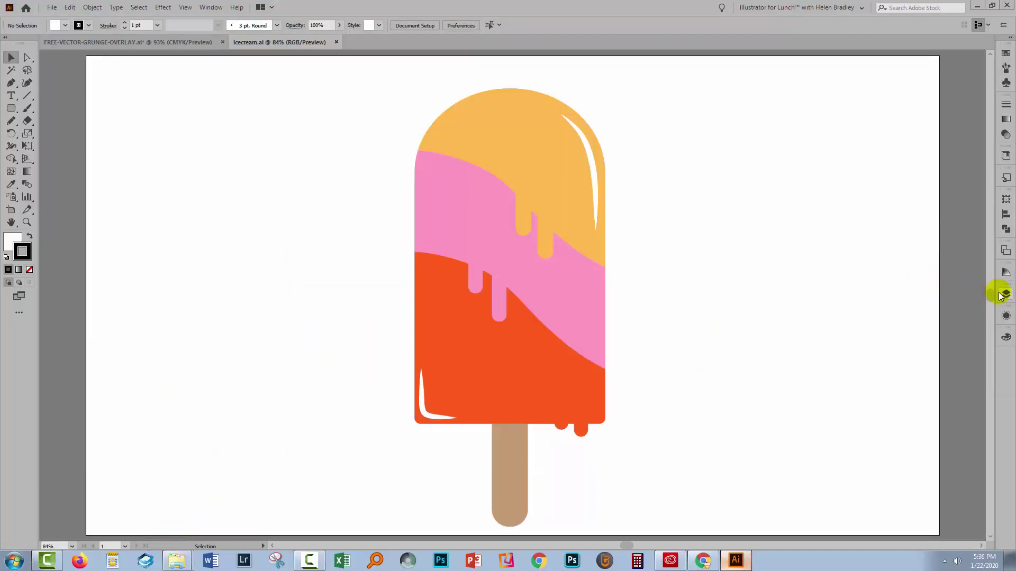
Step: Float the Layers panel beside the artboard and enlarge it to show every path
click(1002, 295)
drag(884, 292, 694, 137)
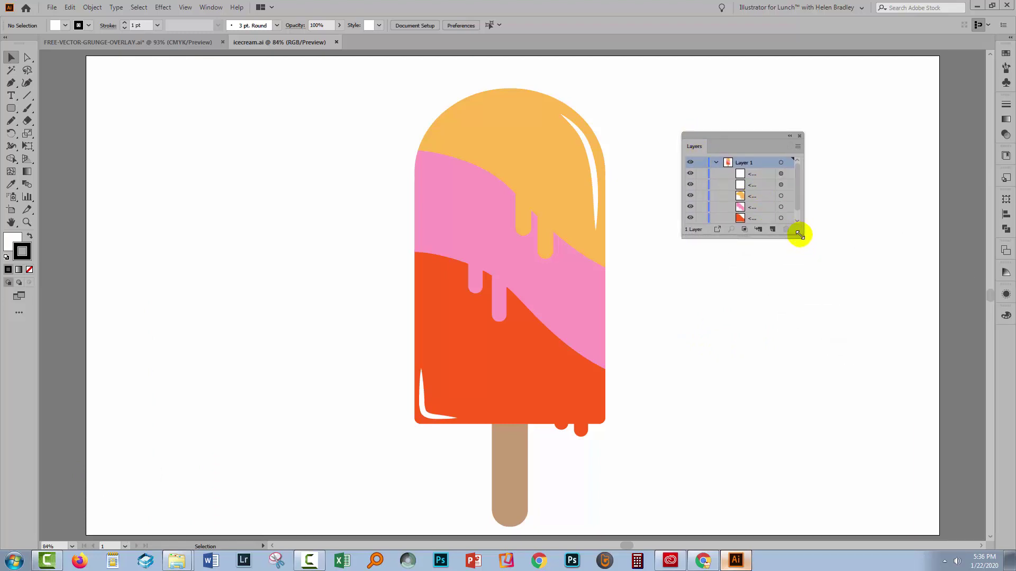
drag(800, 229, 844, 400)
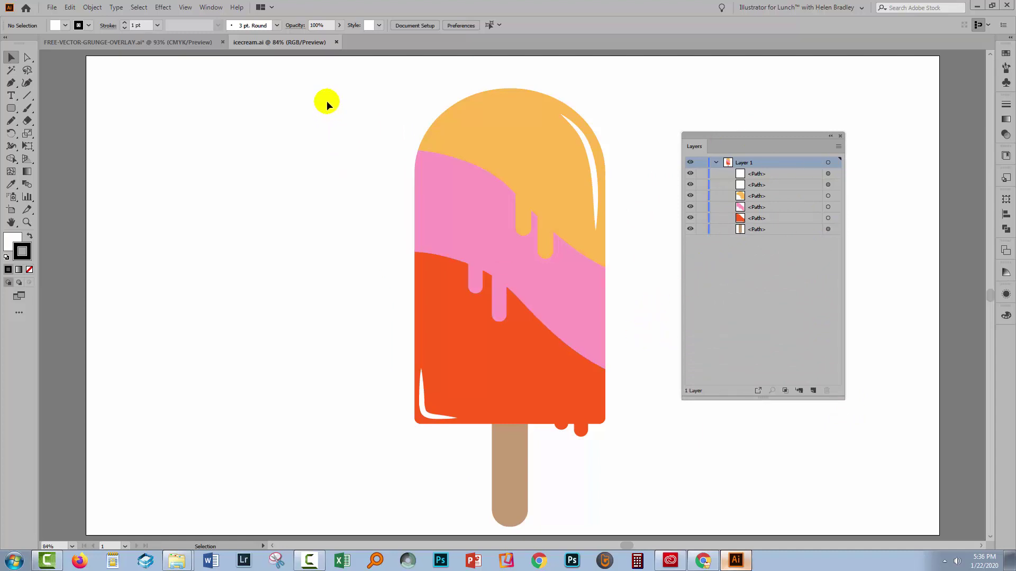
Step: Select all six popsicle paths, group them with Object > Group, then deselect
drag(342, 88, 617, 498)
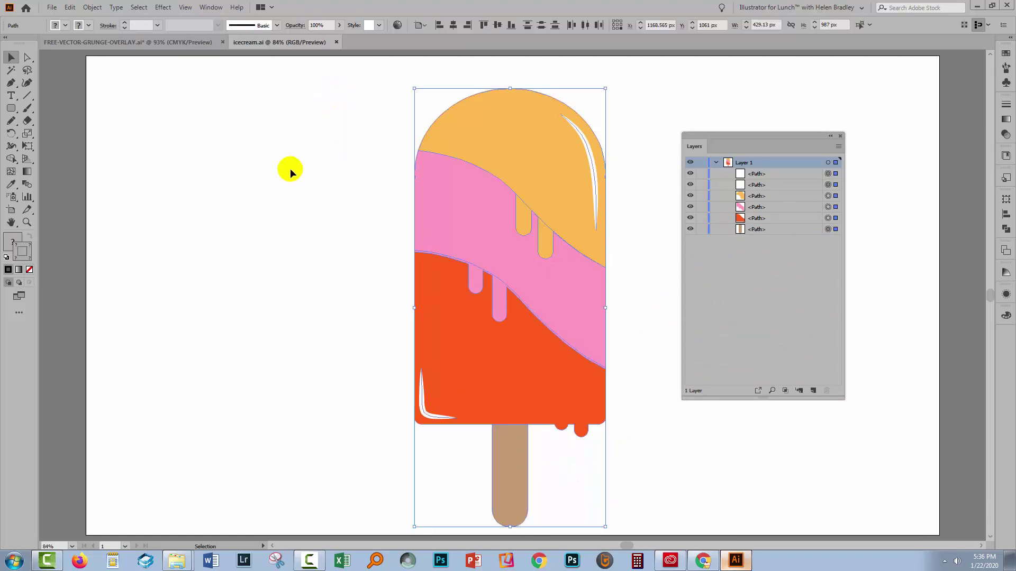
click(92, 7)
click(110, 57)
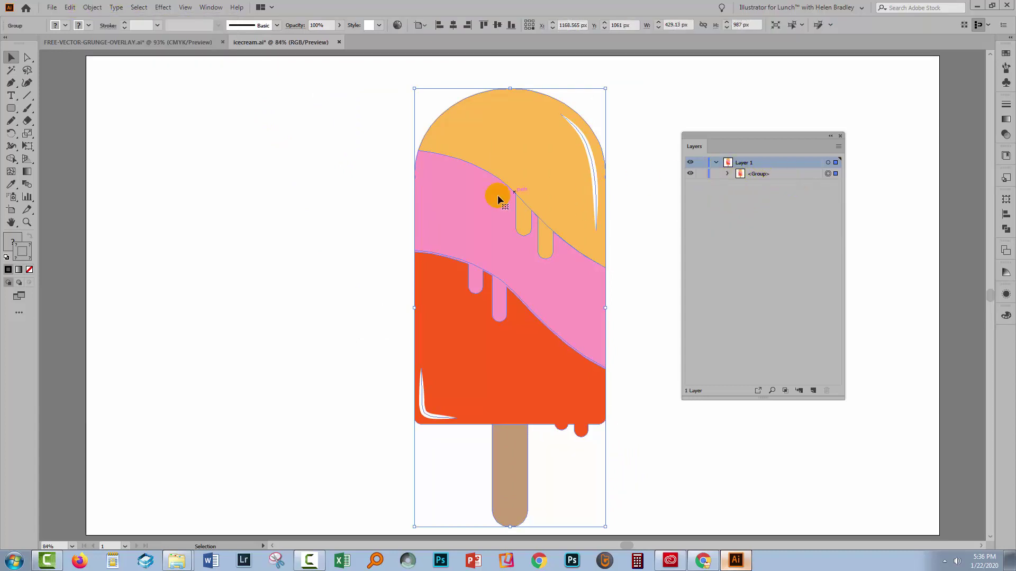
click(339, 211)
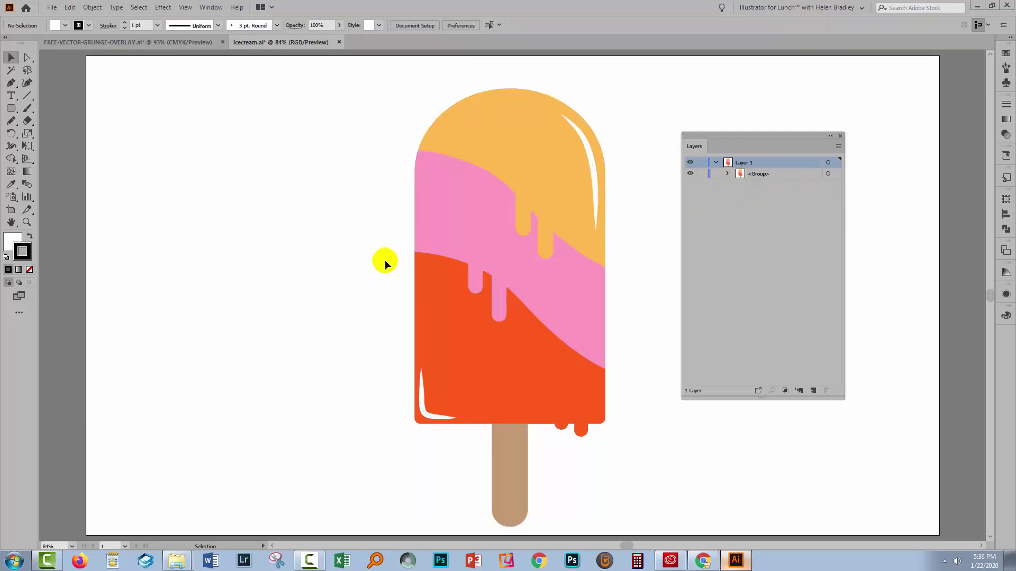
Step: Browse Vecteezy's 'vector texture' results in Chrome, then return to Illustrator
click(702, 560)
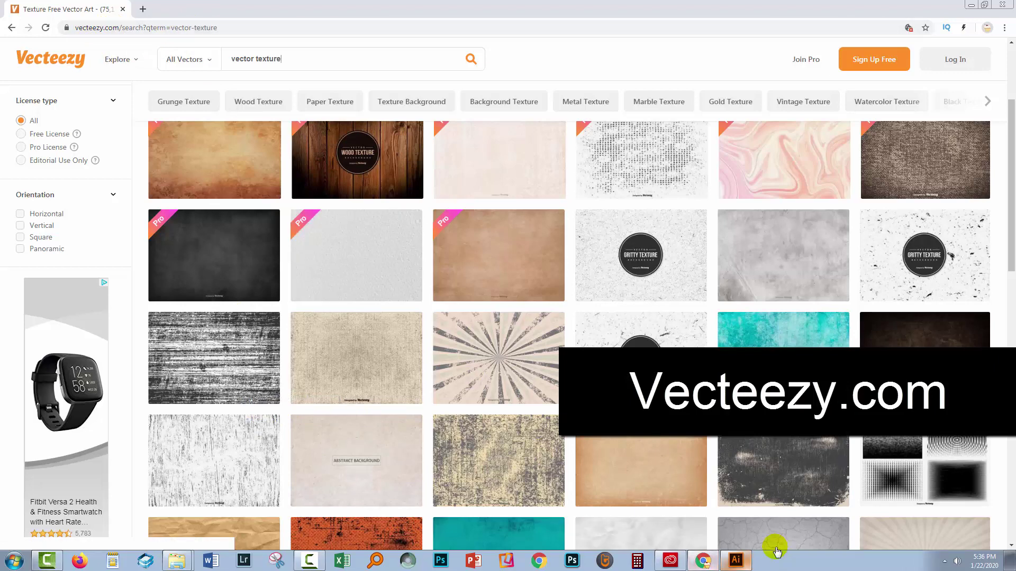
click(736, 562)
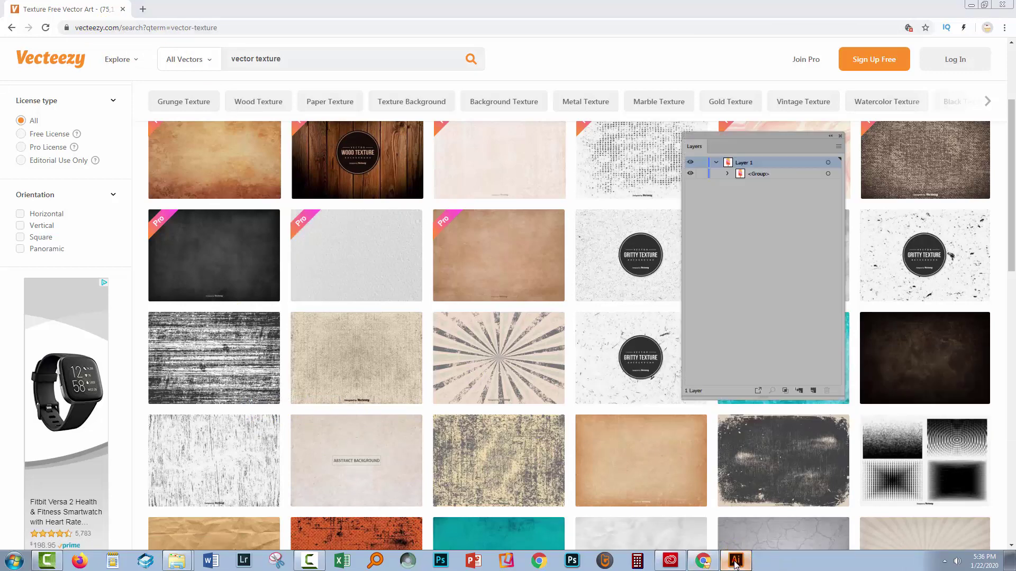
Step: Copy the speckled texture group from the grunge overlay document
click(112, 45)
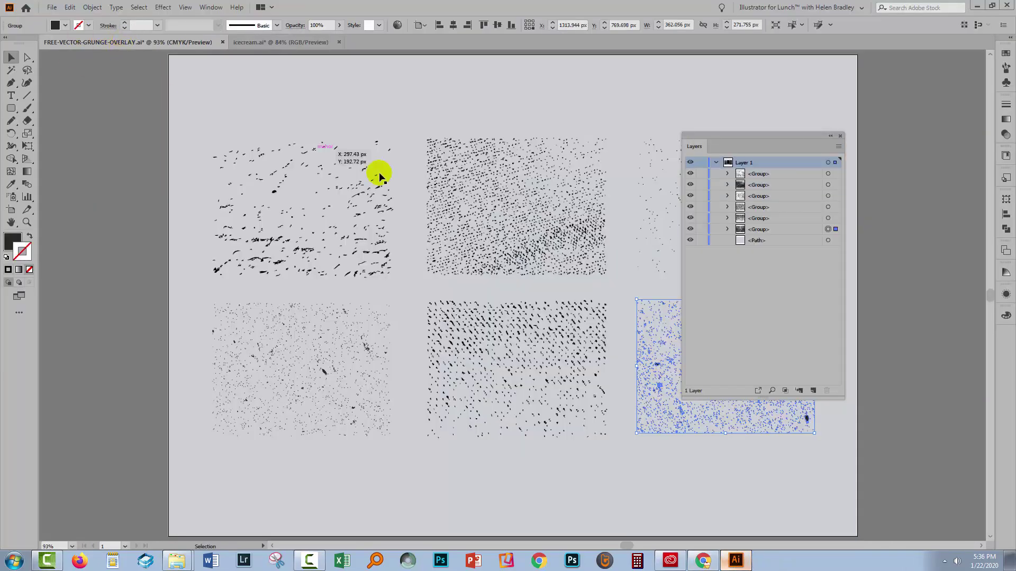
drag(718, 142, 858, 181)
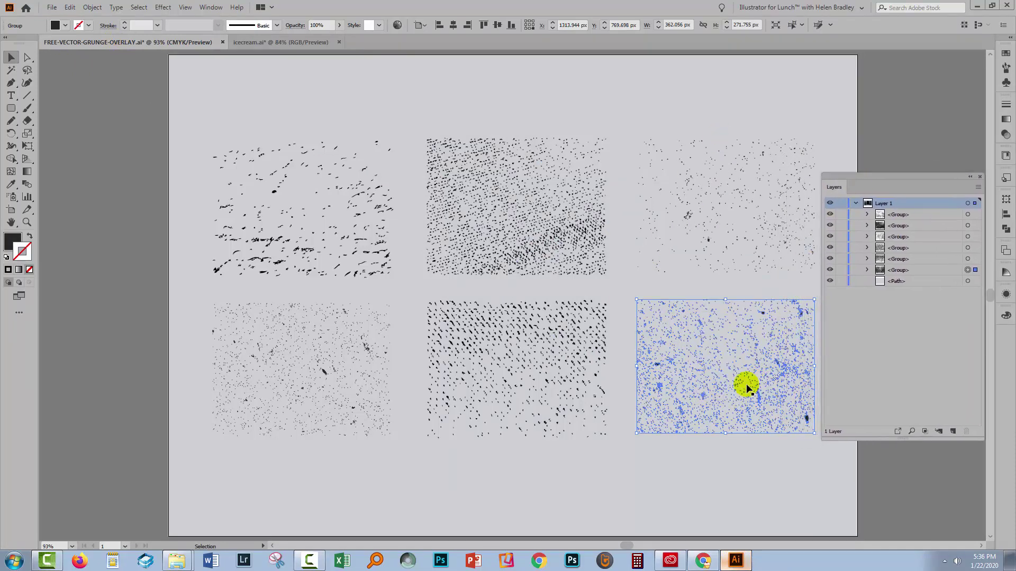
click(968, 269)
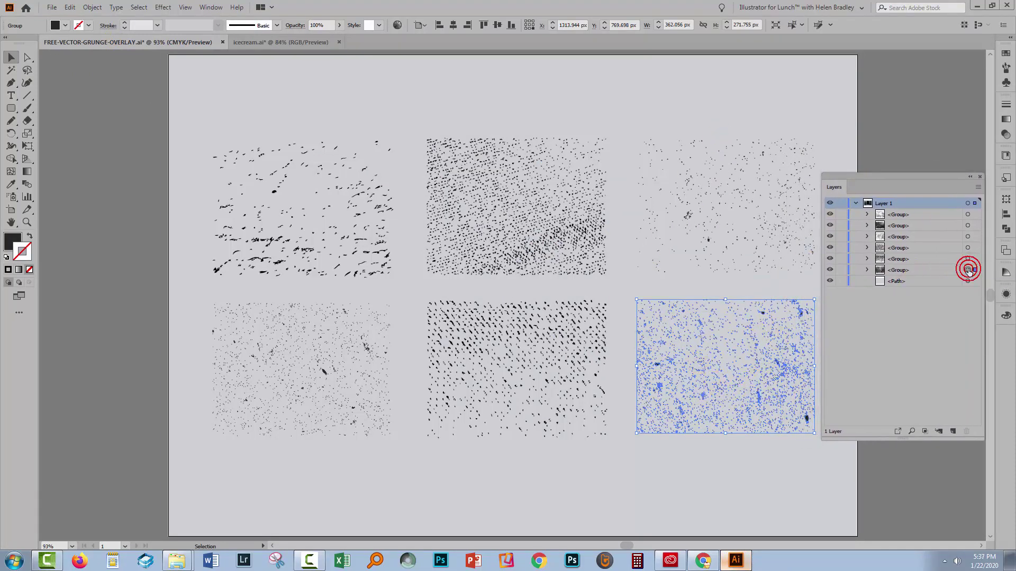
click(70, 7)
click(84, 64)
Step: Paste the texture into icecream.ai, rotate it 270°, and scale it to cover the popsicle and stick
click(250, 42)
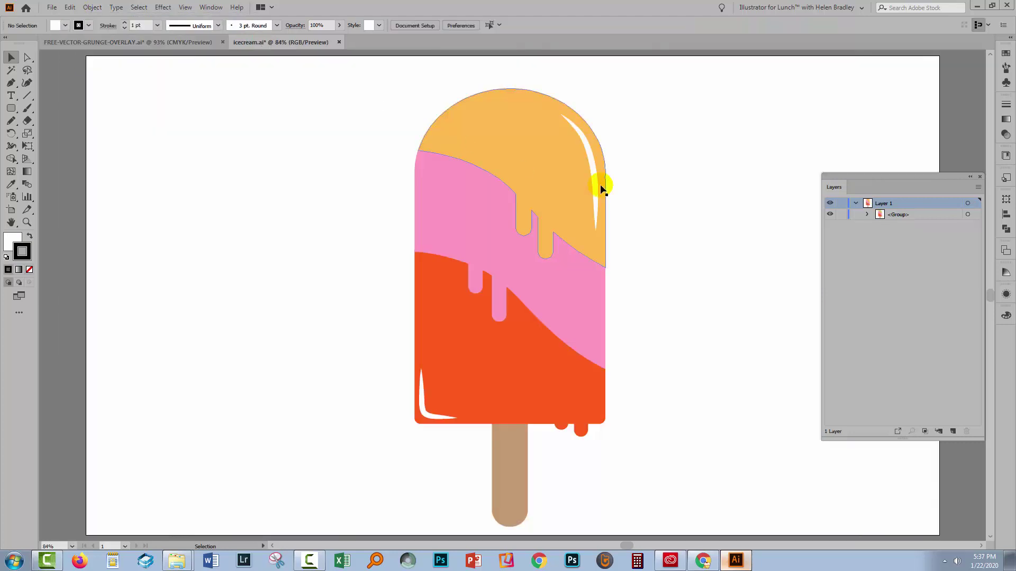
click(70, 7)
click(87, 75)
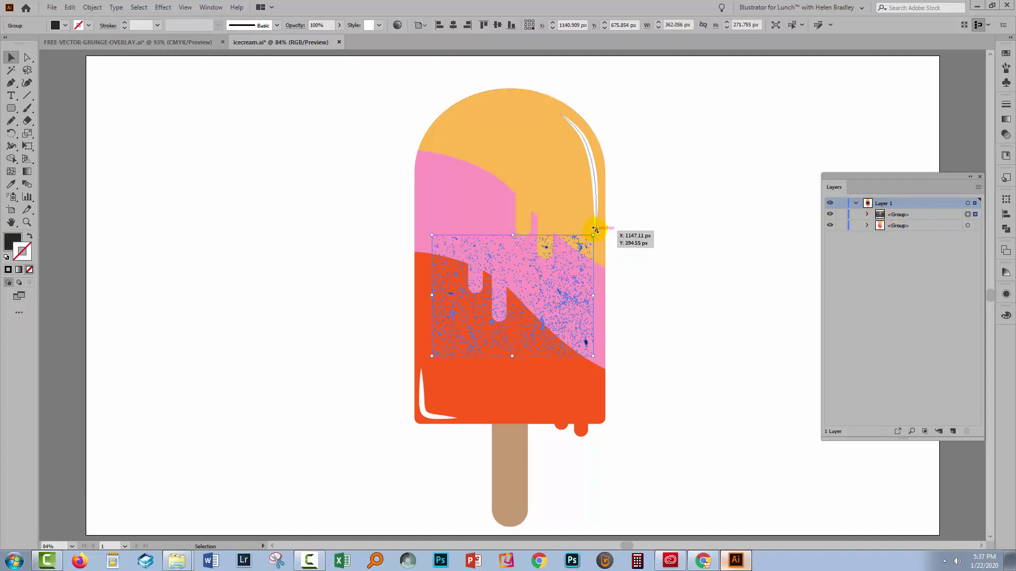
drag(595, 228, 370, 120)
drag(574, 376, 619, 532)
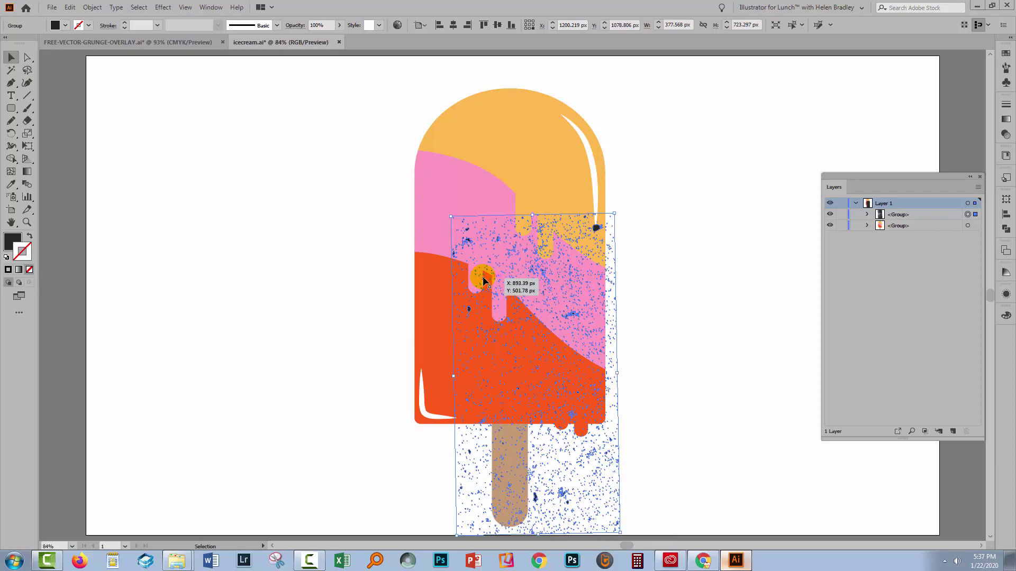
drag(450, 216, 398, 80)
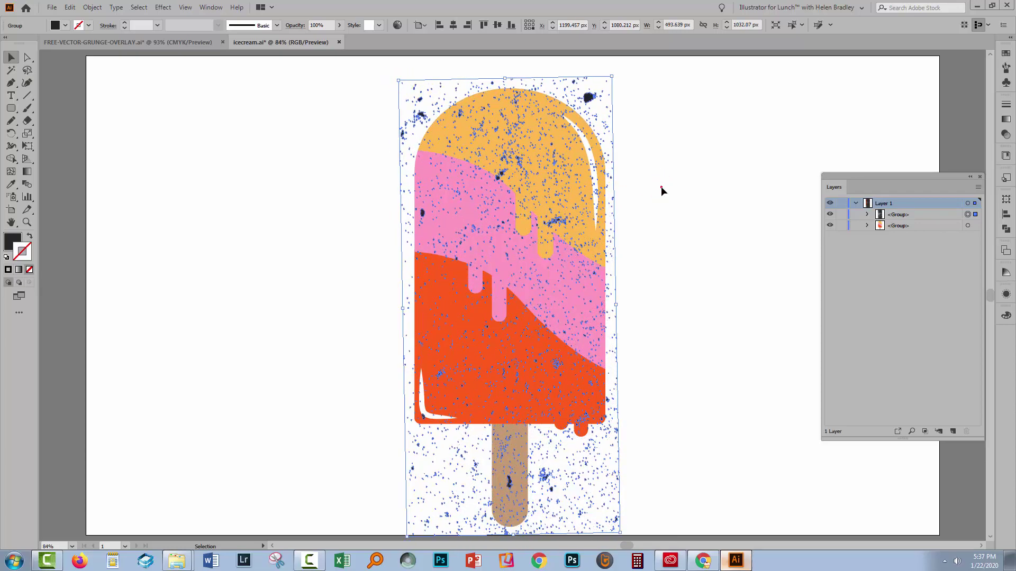
click(662, 186)
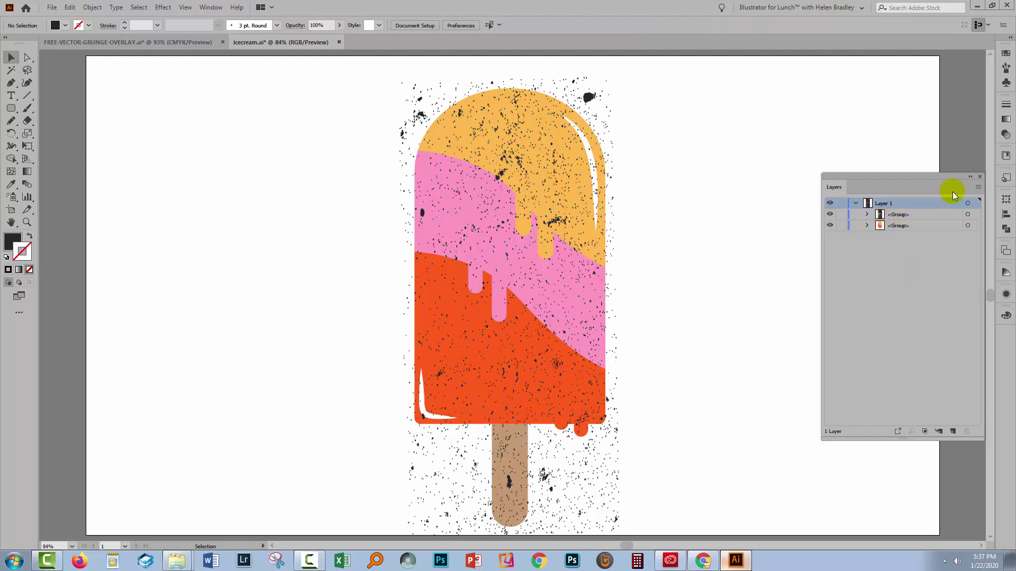
click(978, 187)
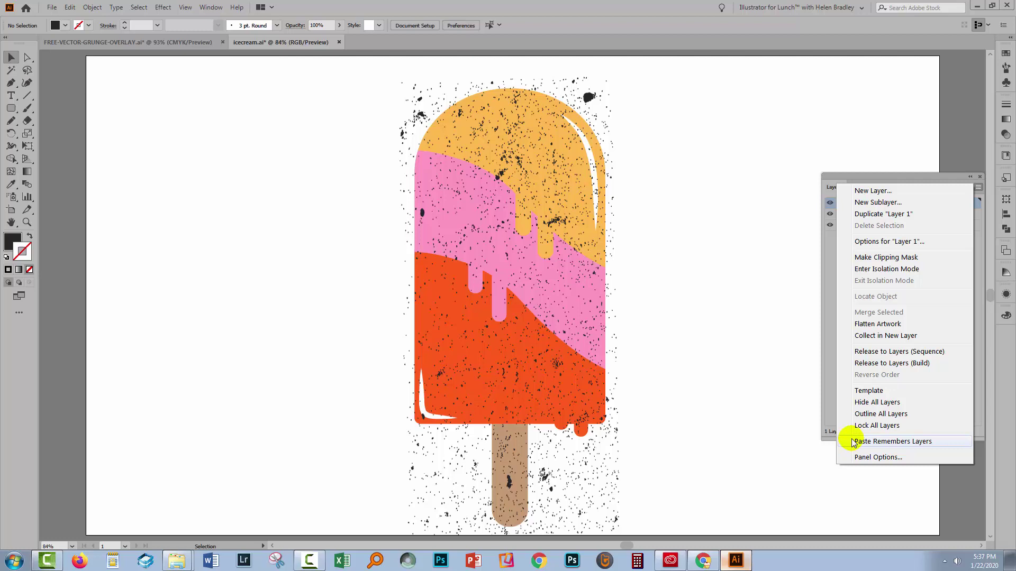
click(742, 395)
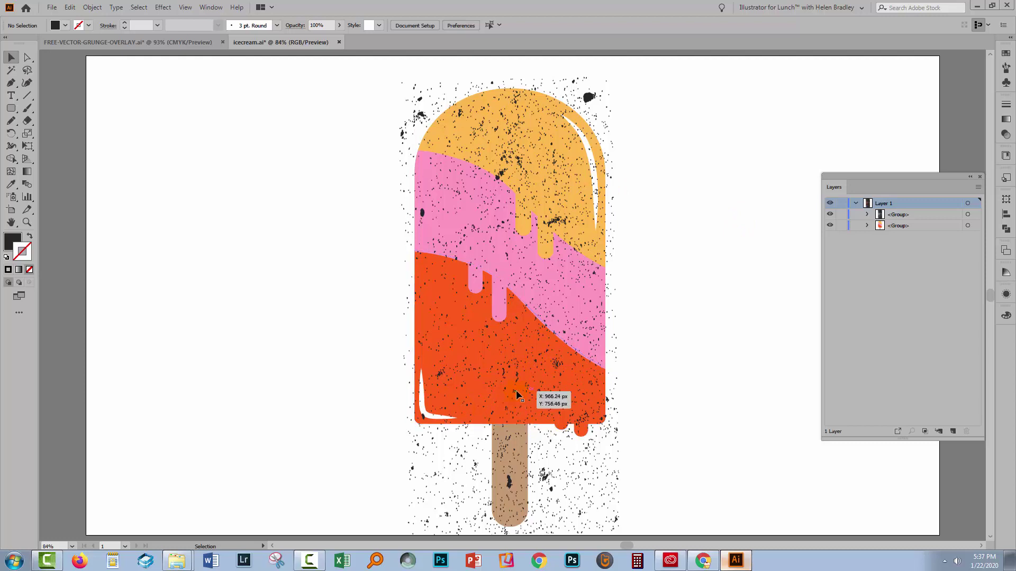
Step: Cut the grunge texture group out of the artwork and select the popsicle group
click(968, 216)
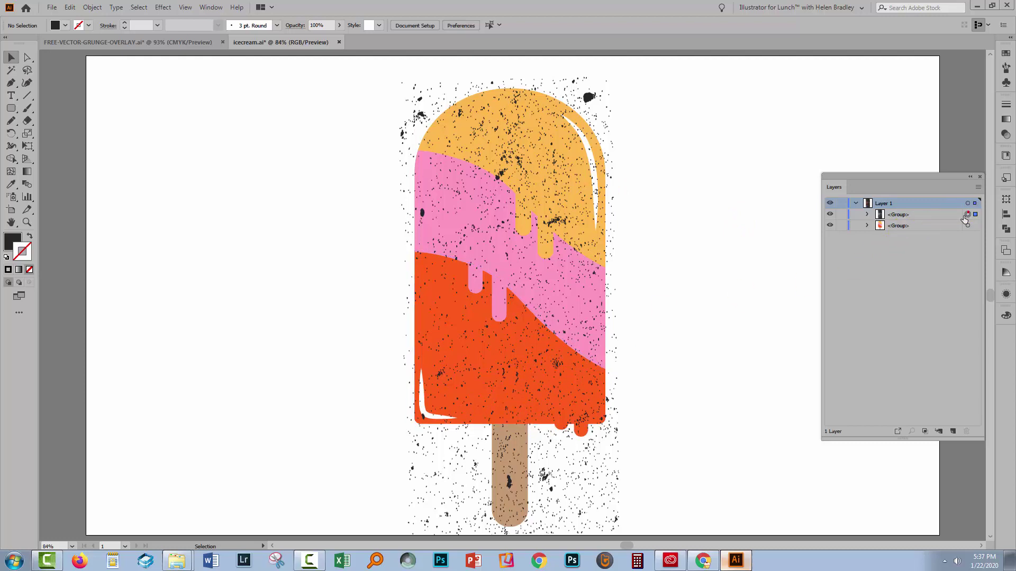
click(69, 7)
click(85, 47)
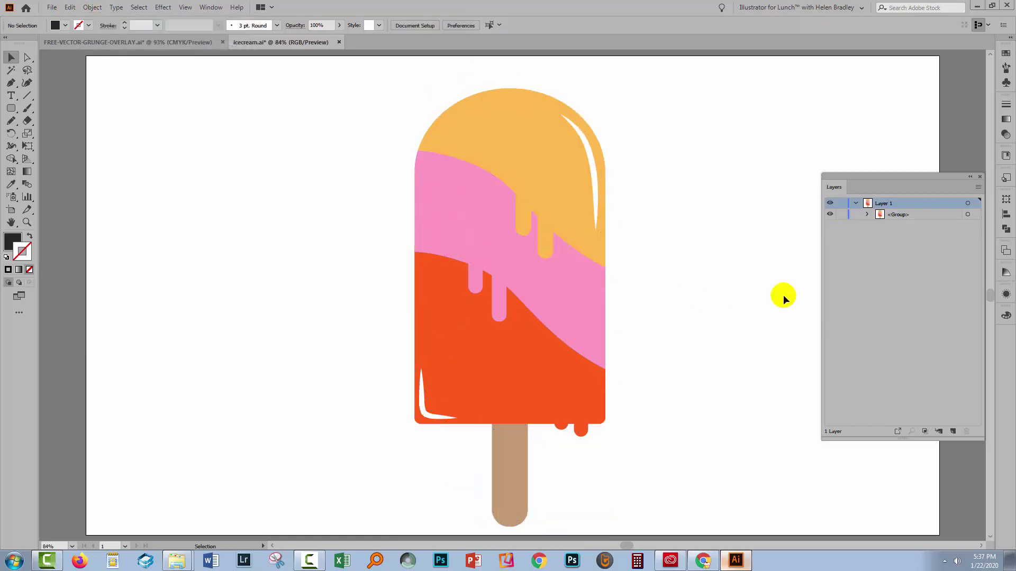
click(885, 215)
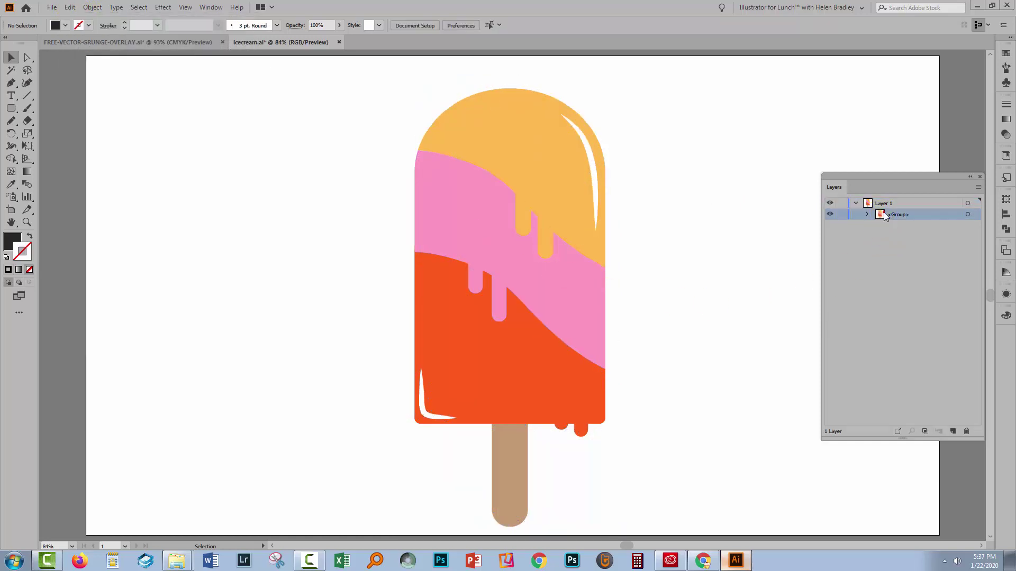
click(967, 216)
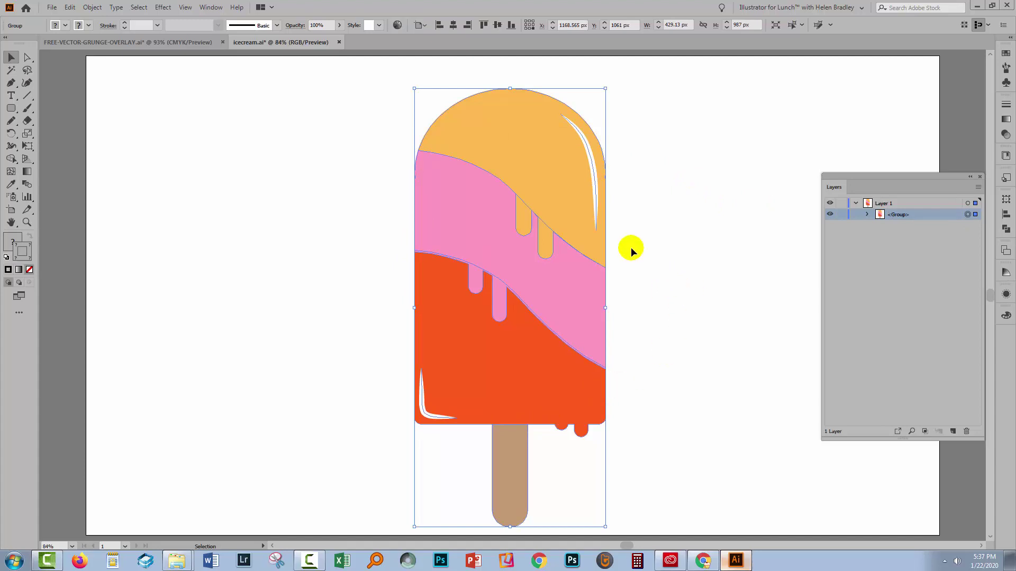
Step: In a floating Transparency panel, choose Make Mask and select the mask thumbnail for editing
click(211, 7)
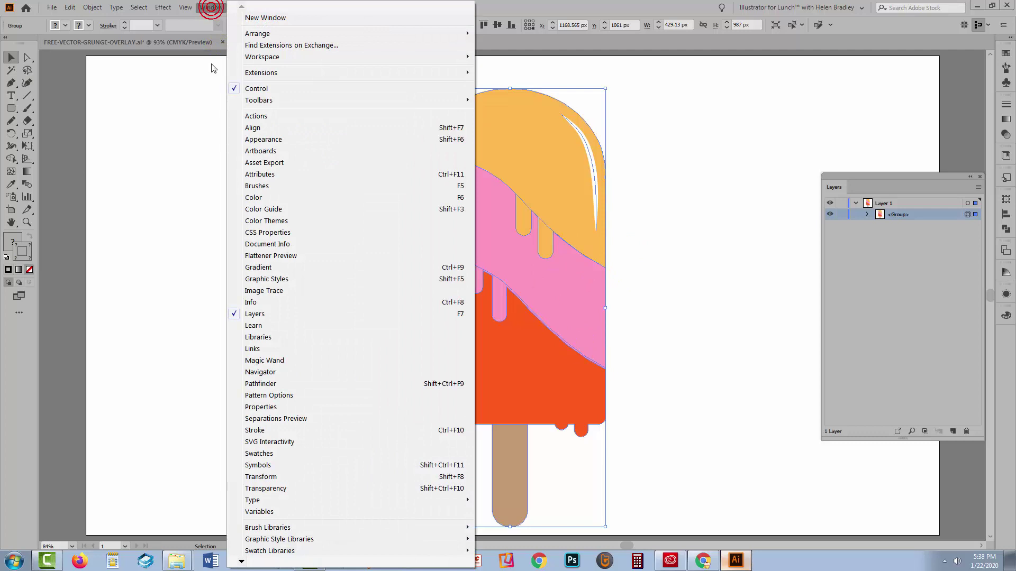
click(264, 491)
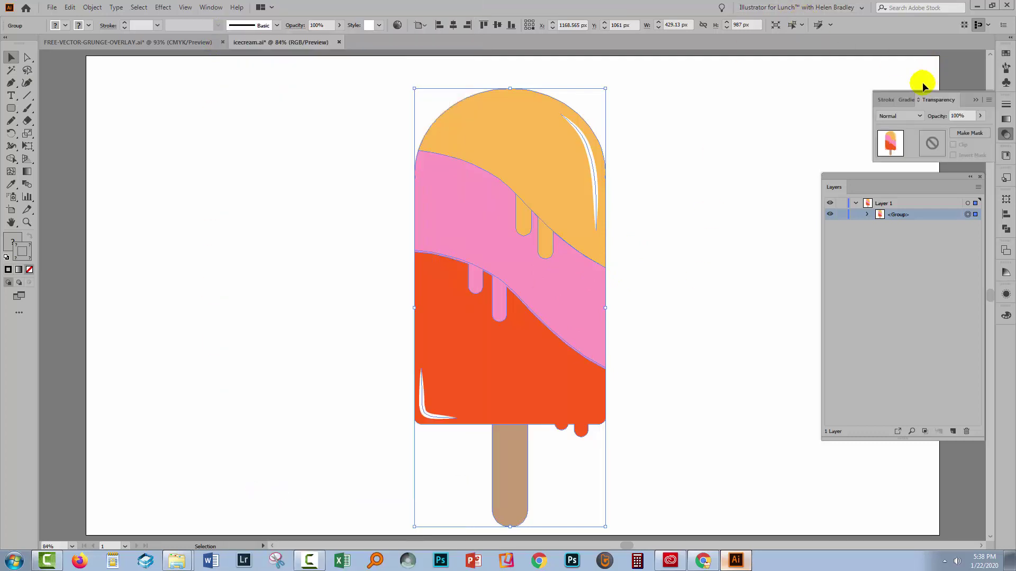
drag(918, 100, 194, 265)
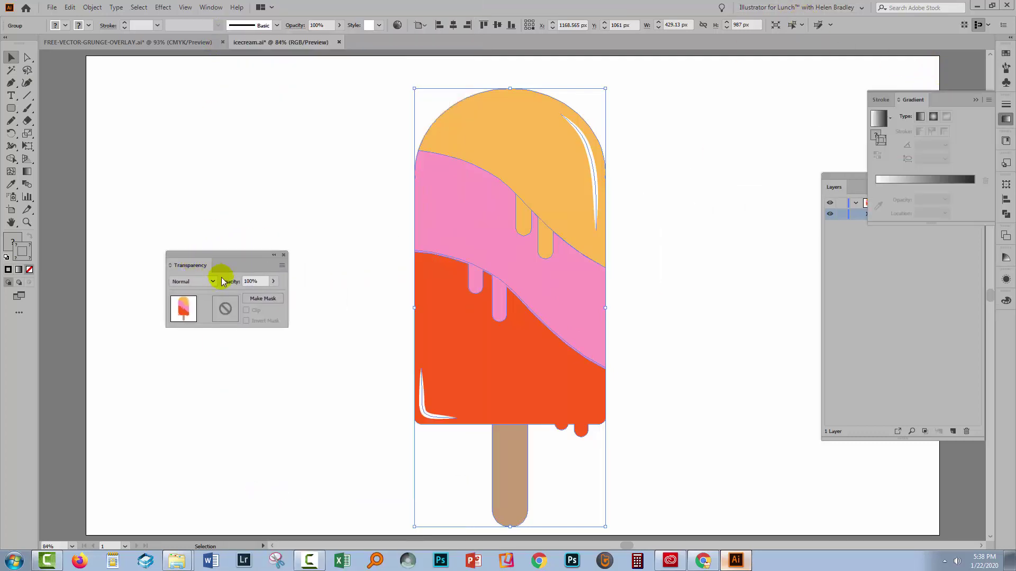
click(258, 299)
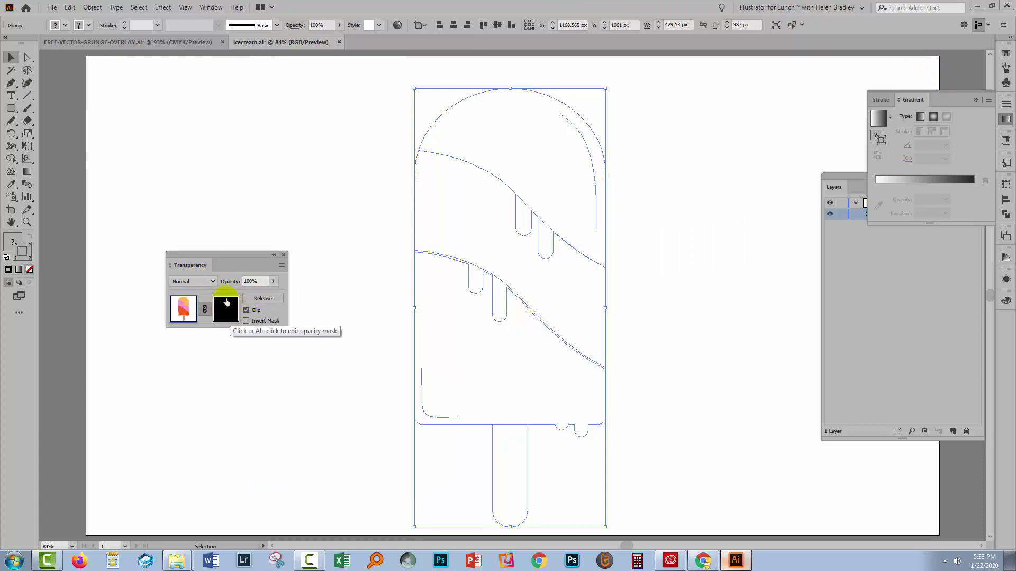
click(209, 309)
click(211, 309)
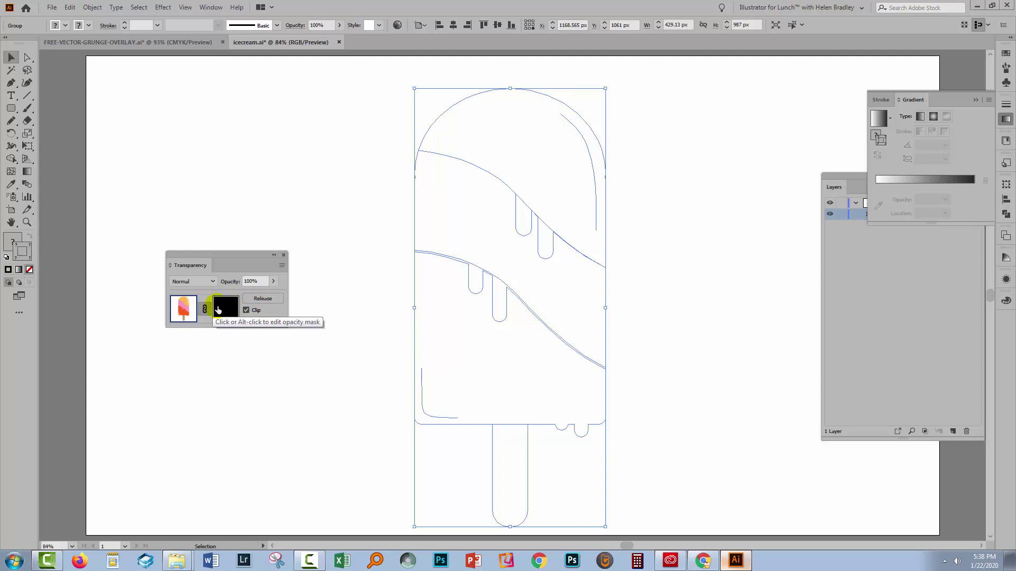
click(219, 309)
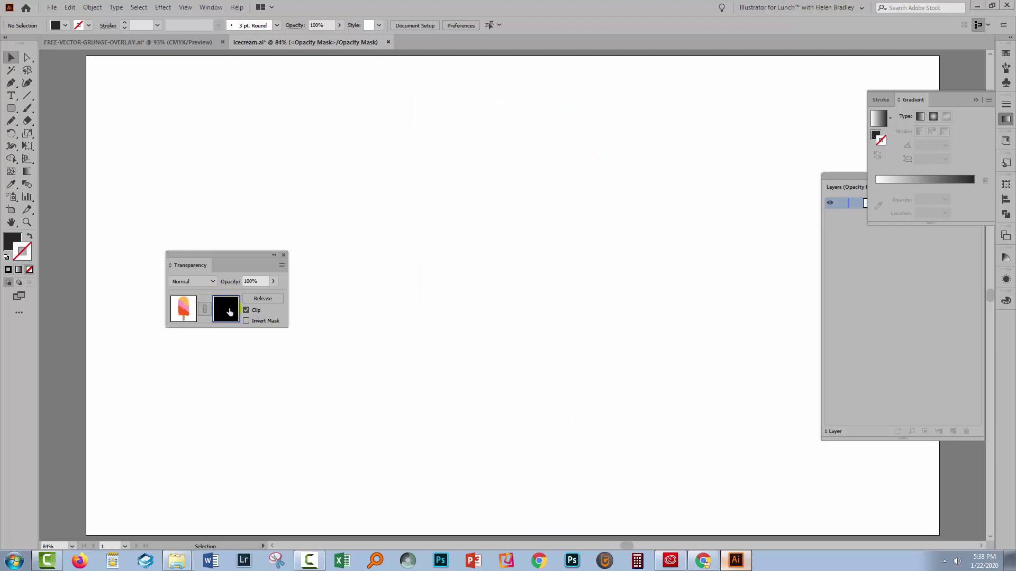
Step: Paste the grunge texture in place inside the opacity mask and turn off Clip
click(68, 6)
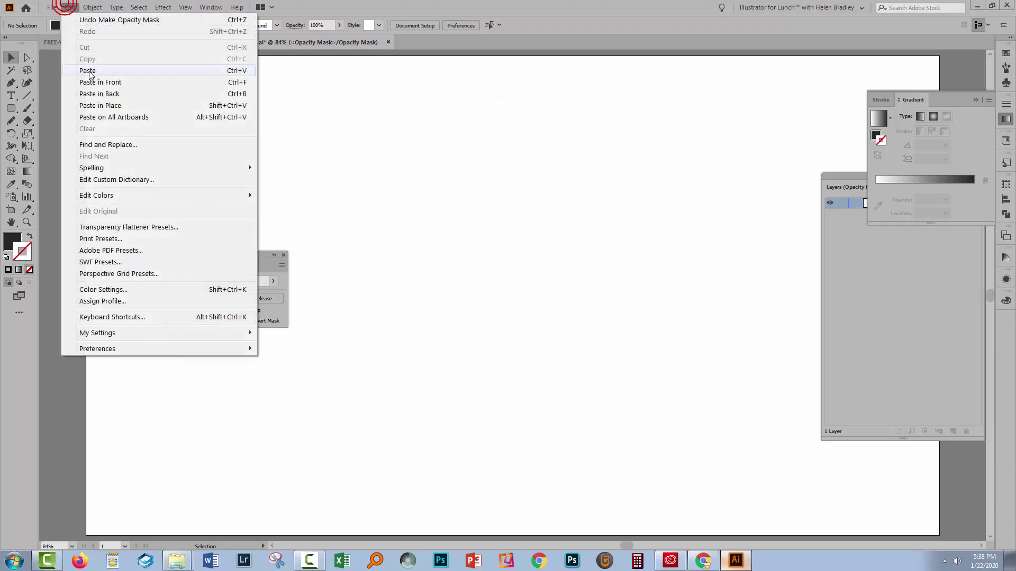
click(93, 107)
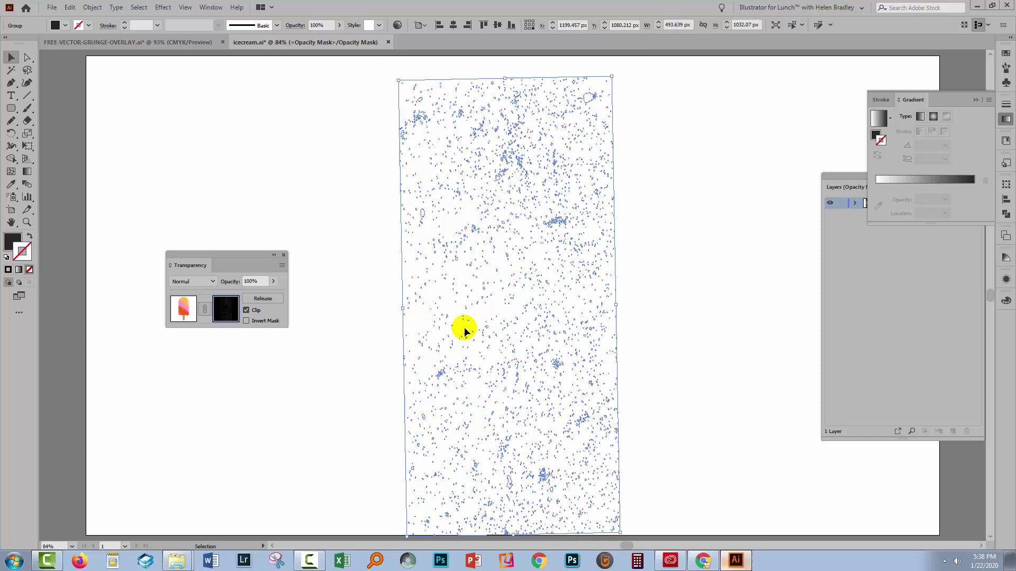
click(246, 310)
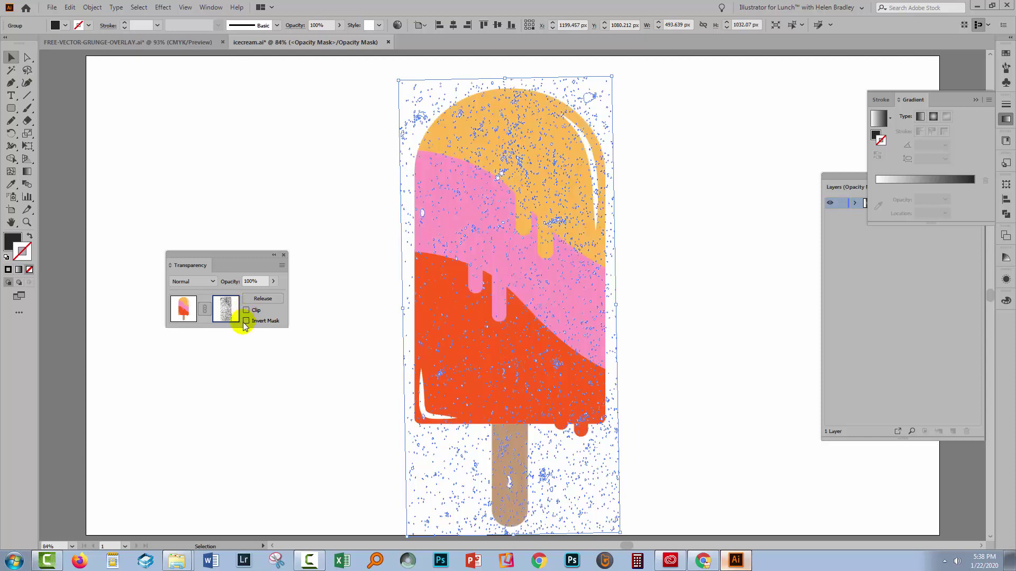
Step: Toggle Invert Mask on and off to compare, leave it off, and exit mask editing
click(246, 321)
click(247, 319)
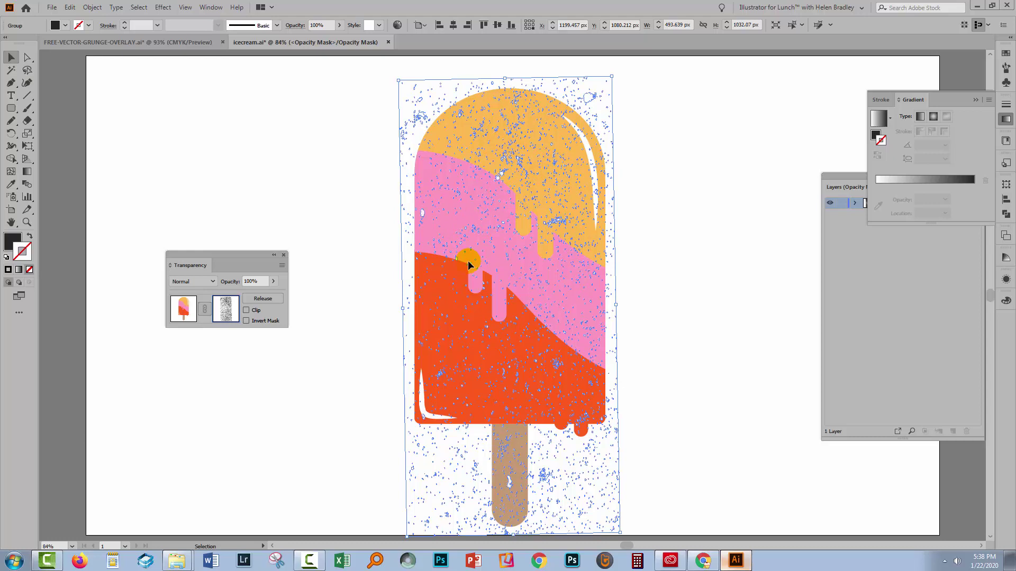
click(246, 321)
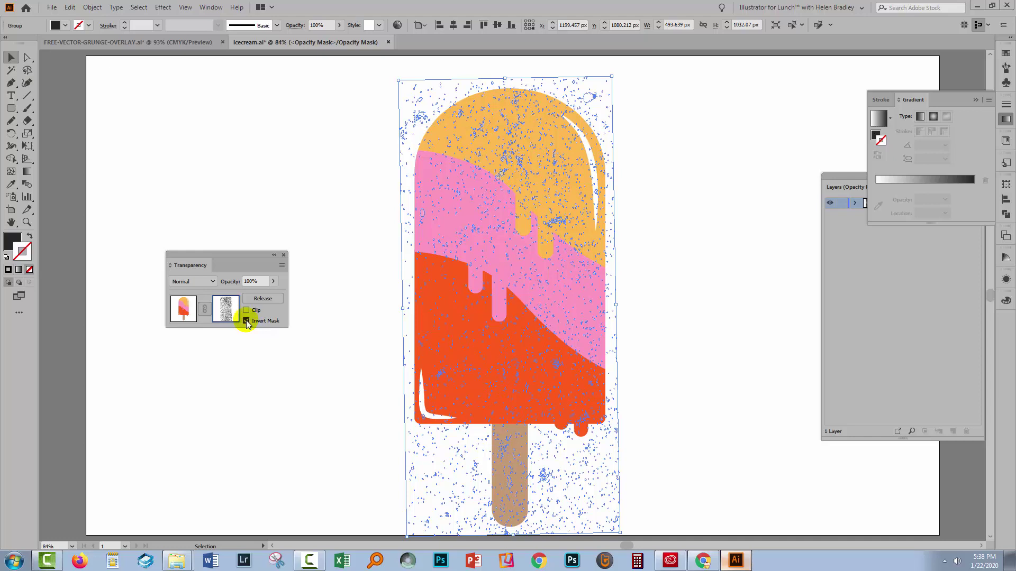
click(246, 321)
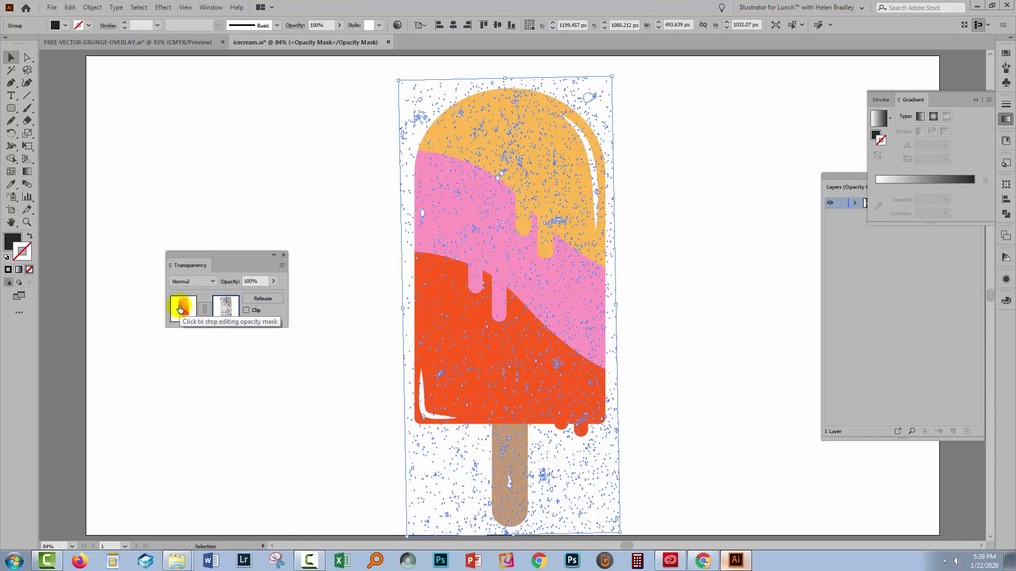
click(181, 309)
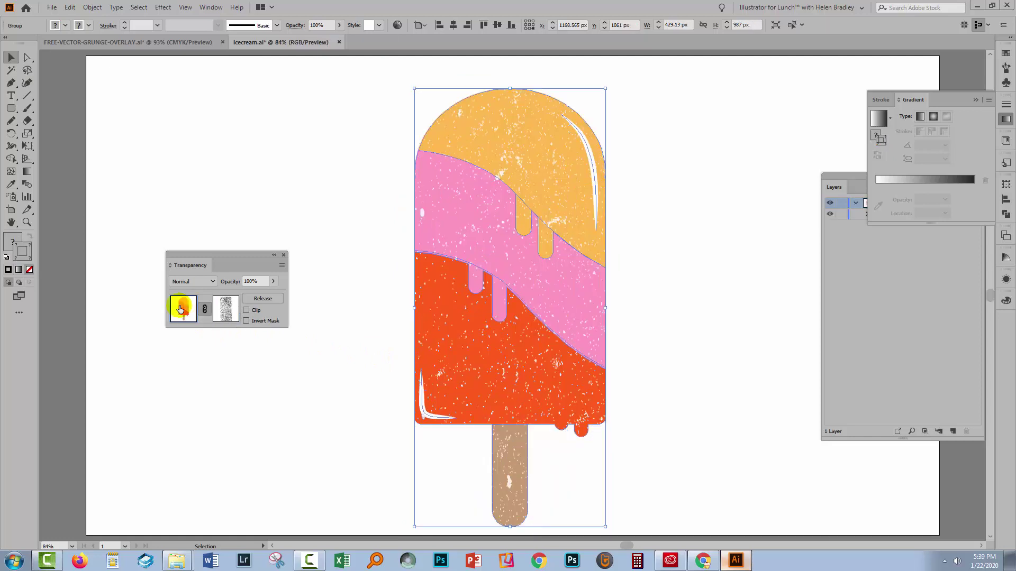
click(281, 412)
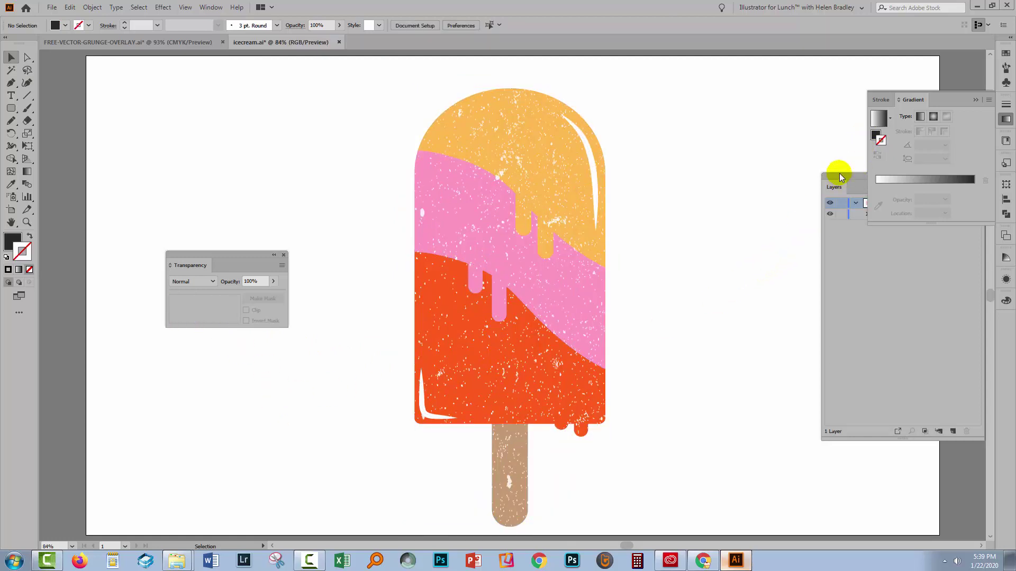
drag(839, 173, 692, 266)
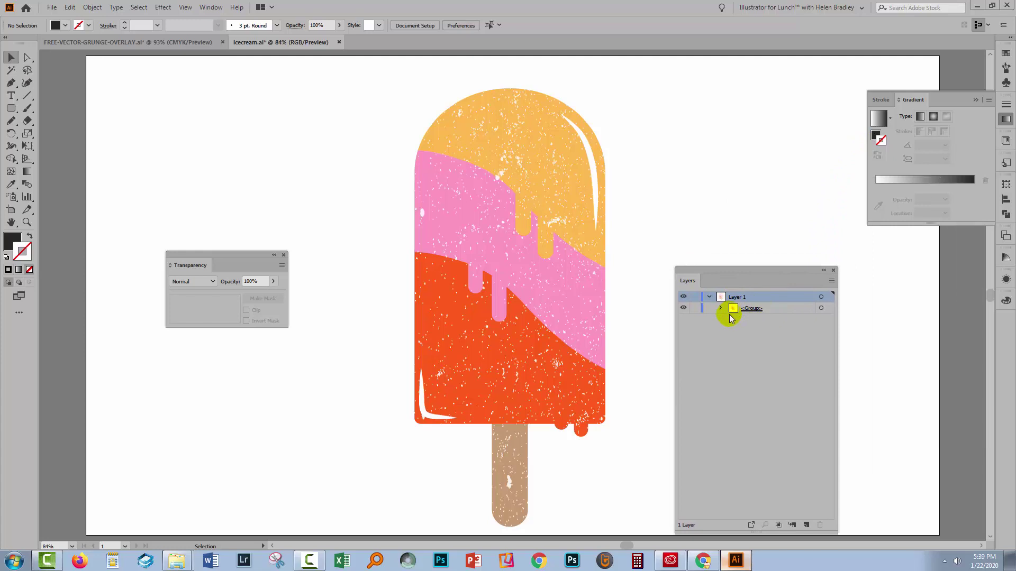
click(820, 309)
click(820, 309)
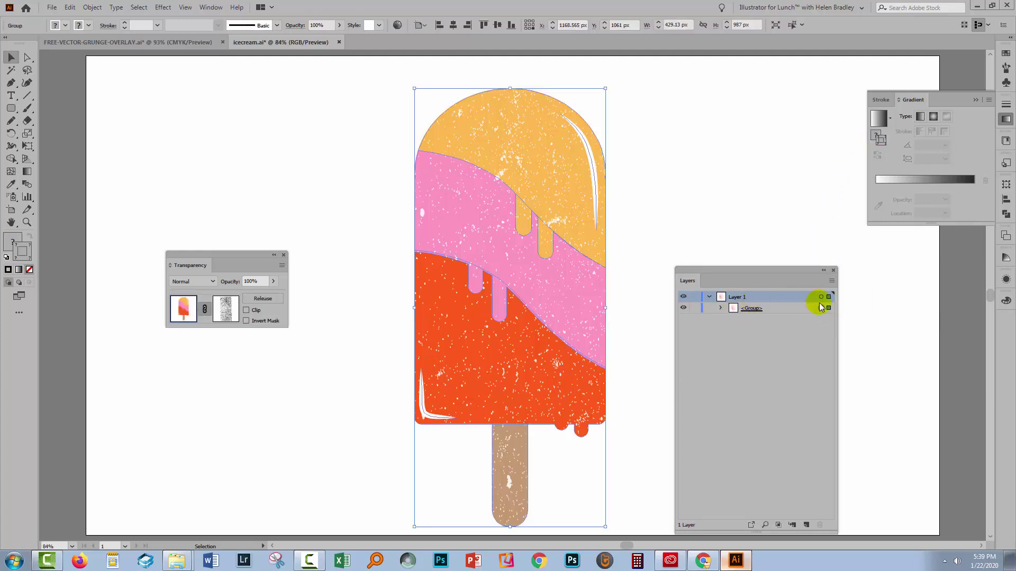
click(224, 310)
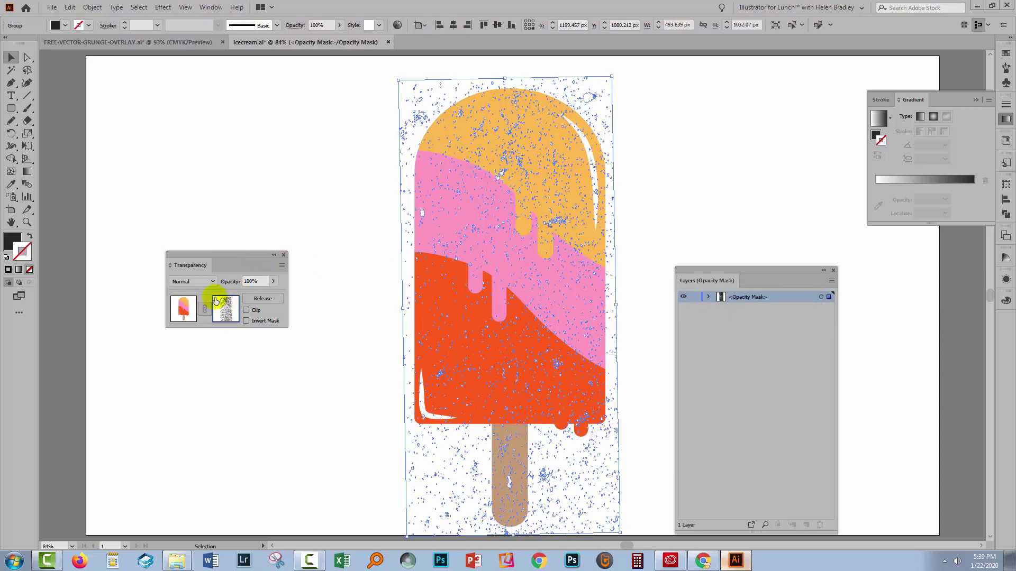
click(181, 308)
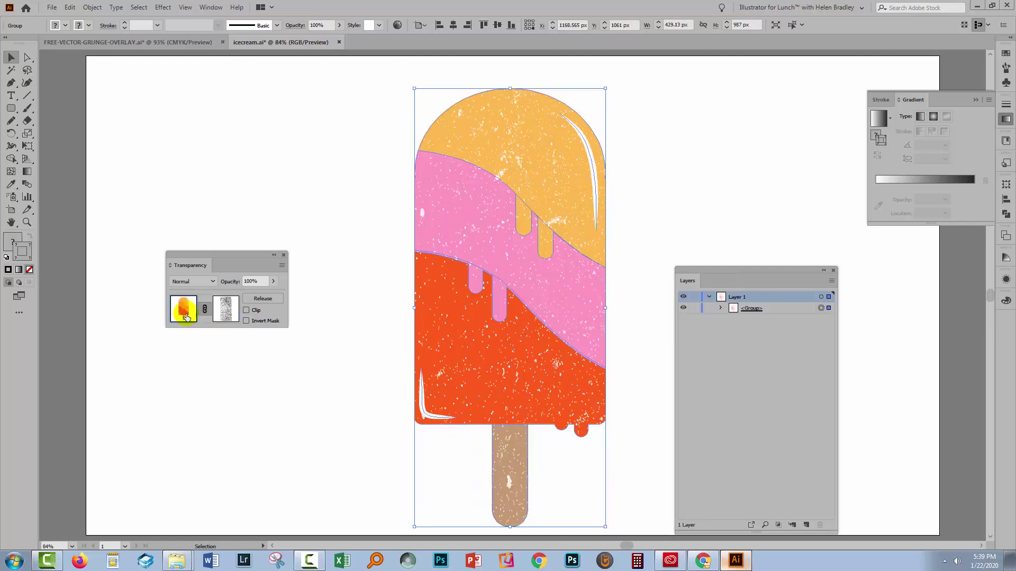
click(266, 383)
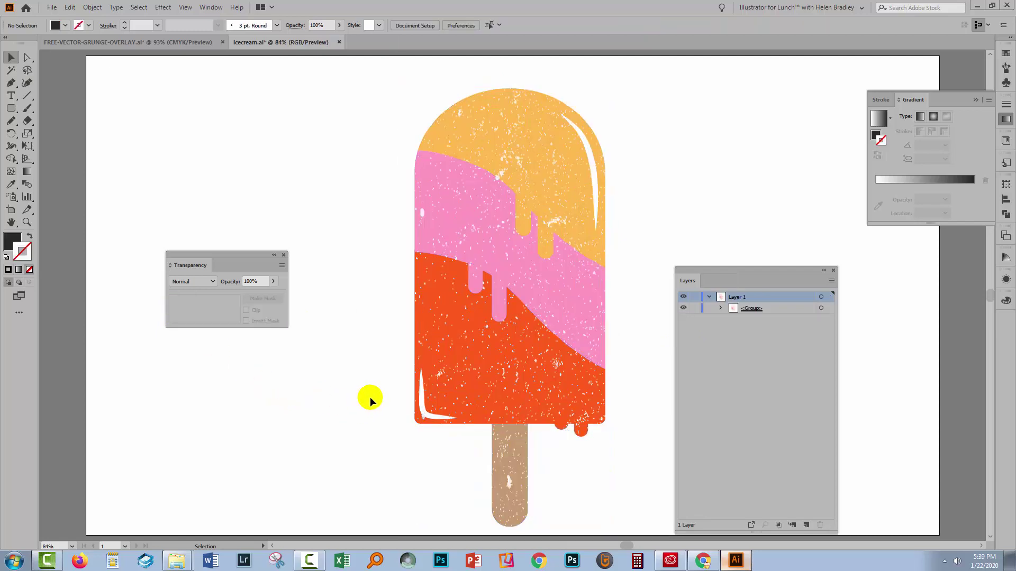
Step: Draw a tall rectangle covering the whole popsicle with the Rectangle Tool
drag(745, 275, 874, 195)
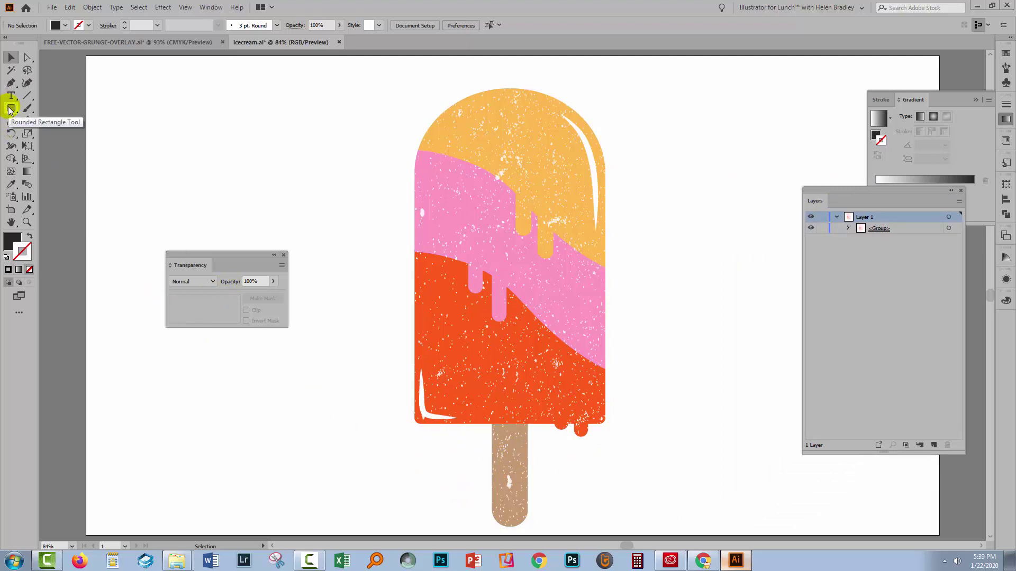
drag(9, 109, 53, 104)
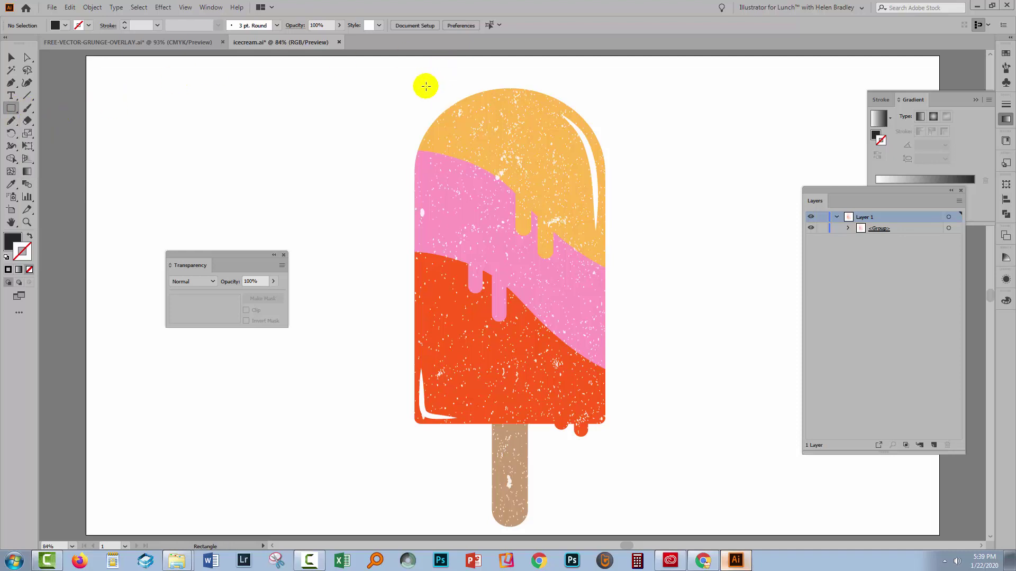
mouse_move(376, 83)
mouse_down()
mouse_move(456, 136)
mouse_move(677, 526)
mouse_move(649, 534)
mouse_move(644, 523)
mouse_up()
Step: Send the dark rectangle behind the popsicle and nudge it slightly into place
click(91, 7)
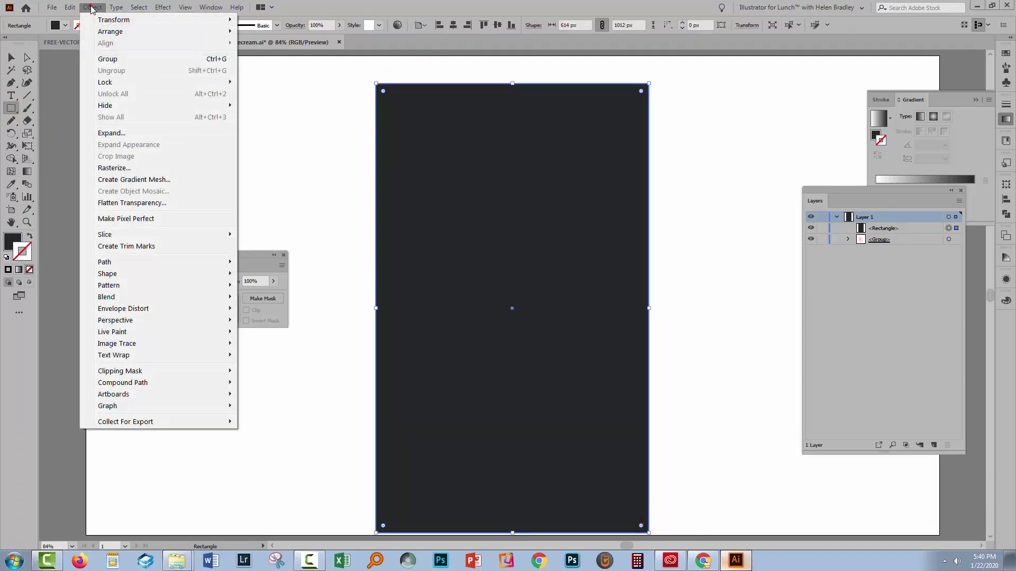
mouse_move(109, 31)
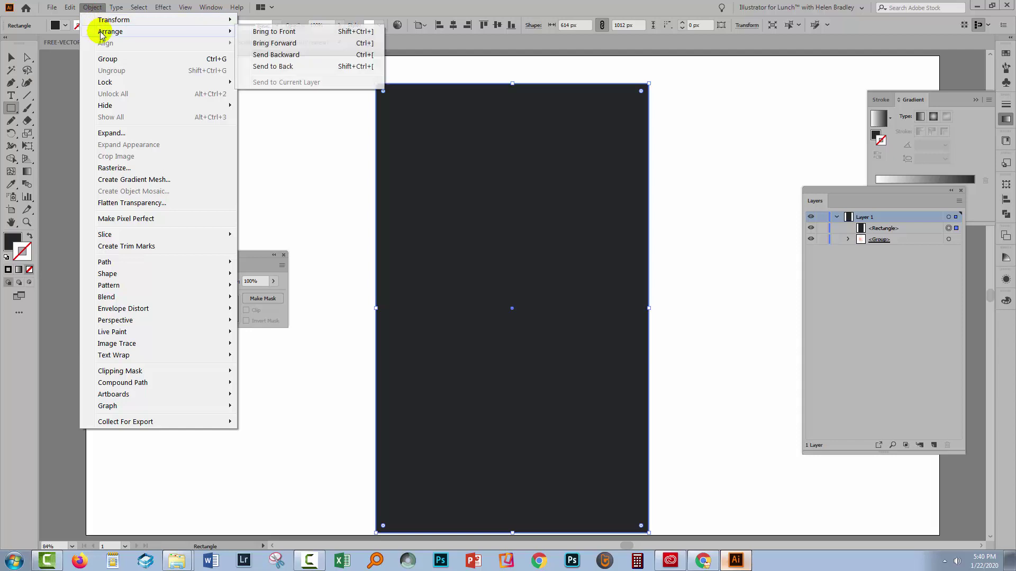
click(272, 67)
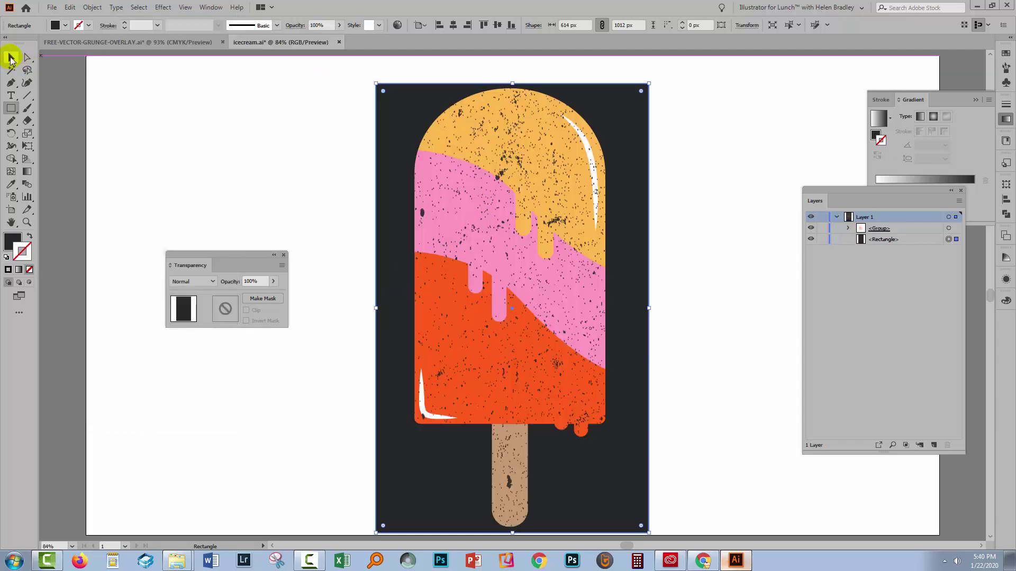
click(11, 58)
click(358, 296)
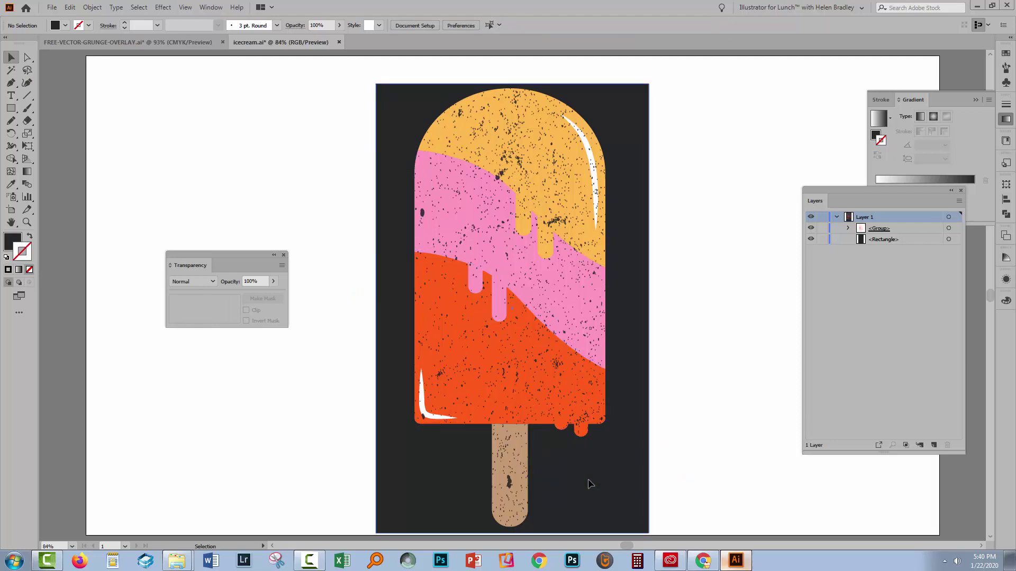
drag(590, 484, 613, 487)
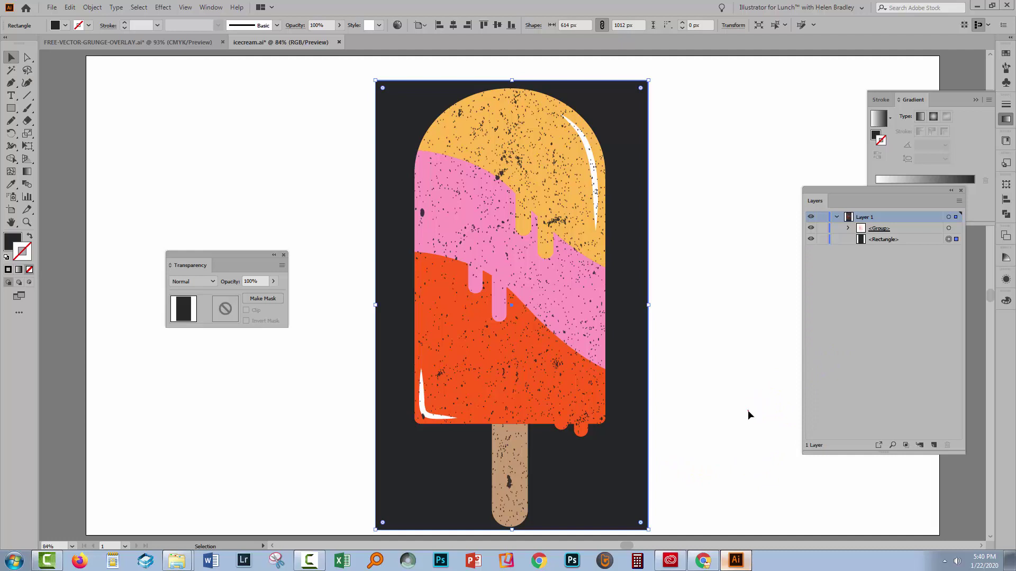
click(748, 412)
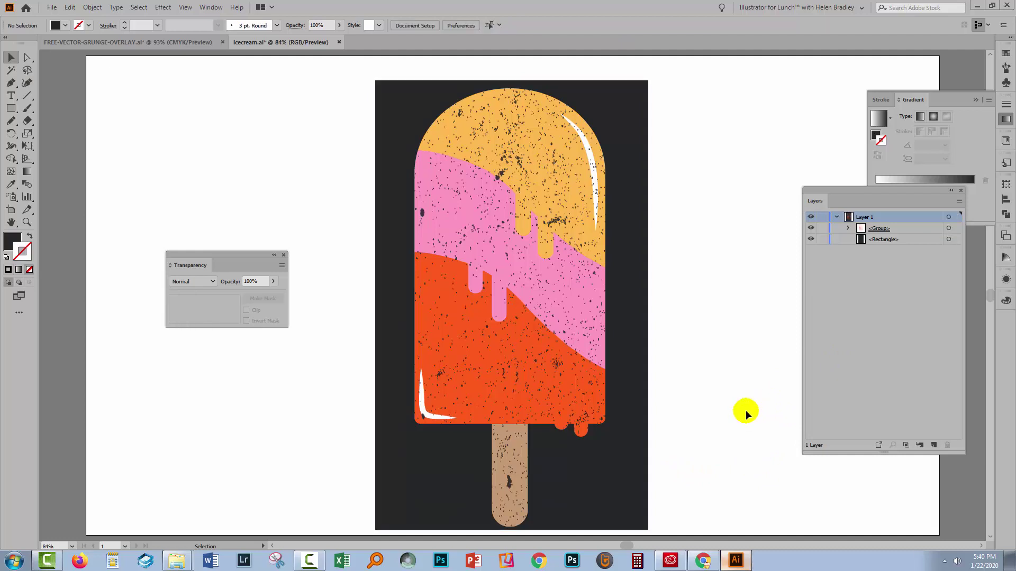